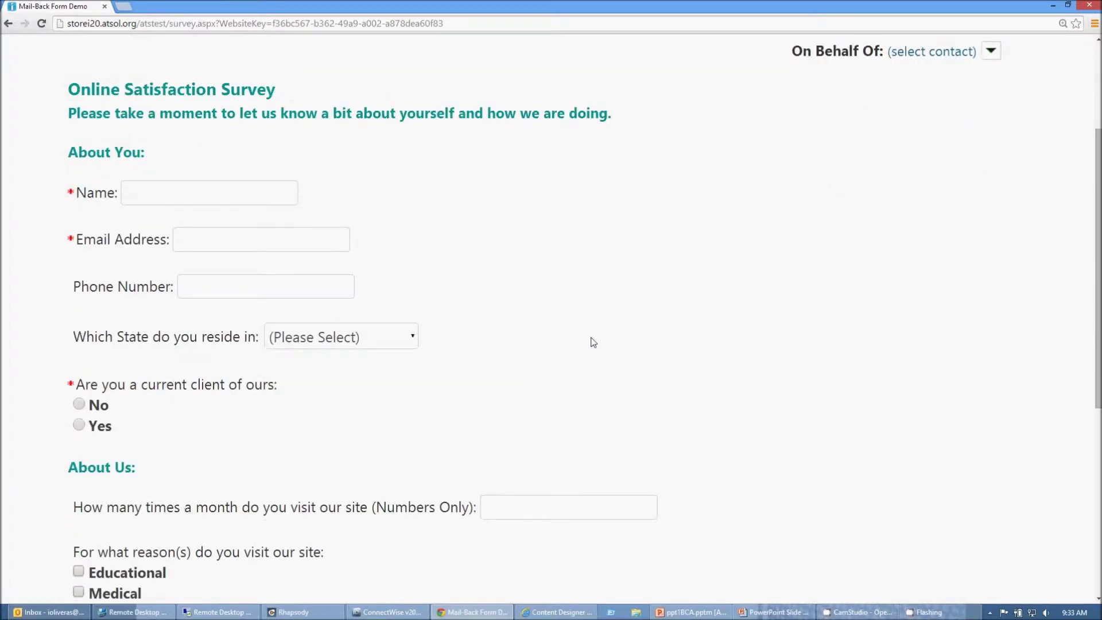
- Zoom the browser out so more of the survey page fits on screen
{"action": "scroll", "coordinate": [593, 342], "scroll_direction": "up", "scroll_amount": 2}
{"action": "scroll", "coordinate": [593, 343], "scroll_direction": "up", "scroll_amount": 1}
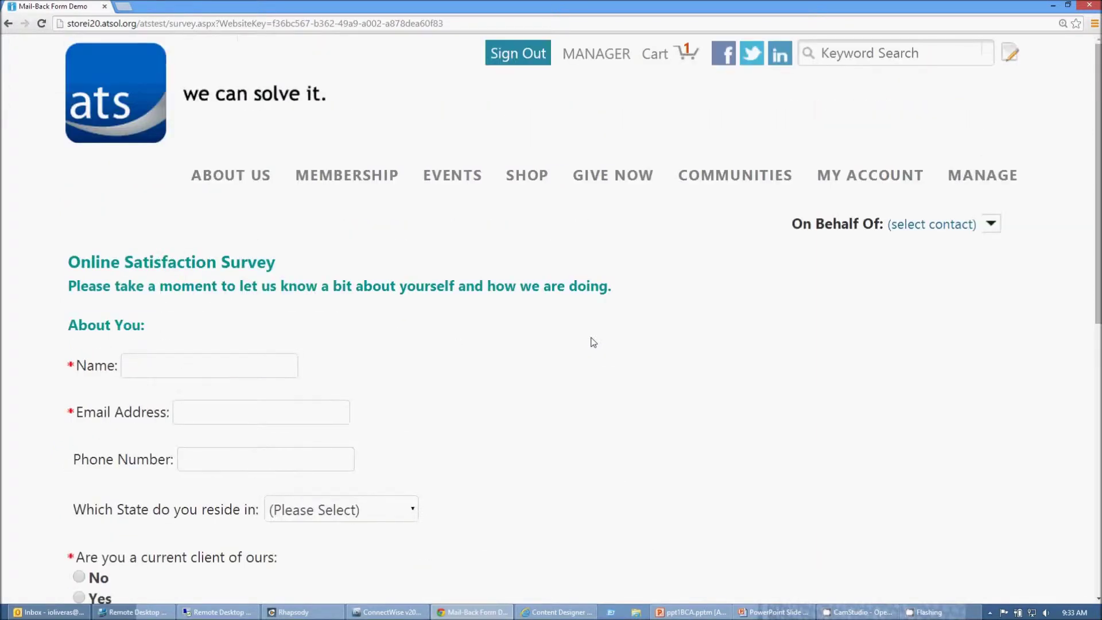
{"action": "key", "text": "ctrl+minus"}
{"action": "key", "text": "ctrl+minus"}
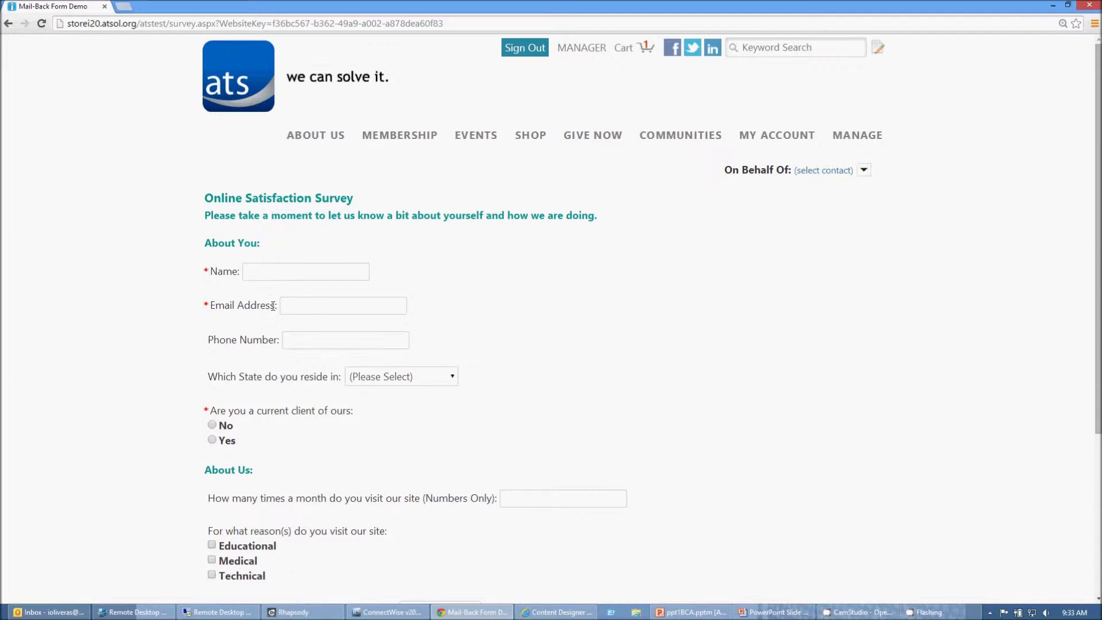
- Turn on page edit mode, open the About You Content Html iPart, then cancel without changes
{"action": "scroll", "coordinate": [321, 341], "scroll_direction": "down", "scroll_amount": 1}
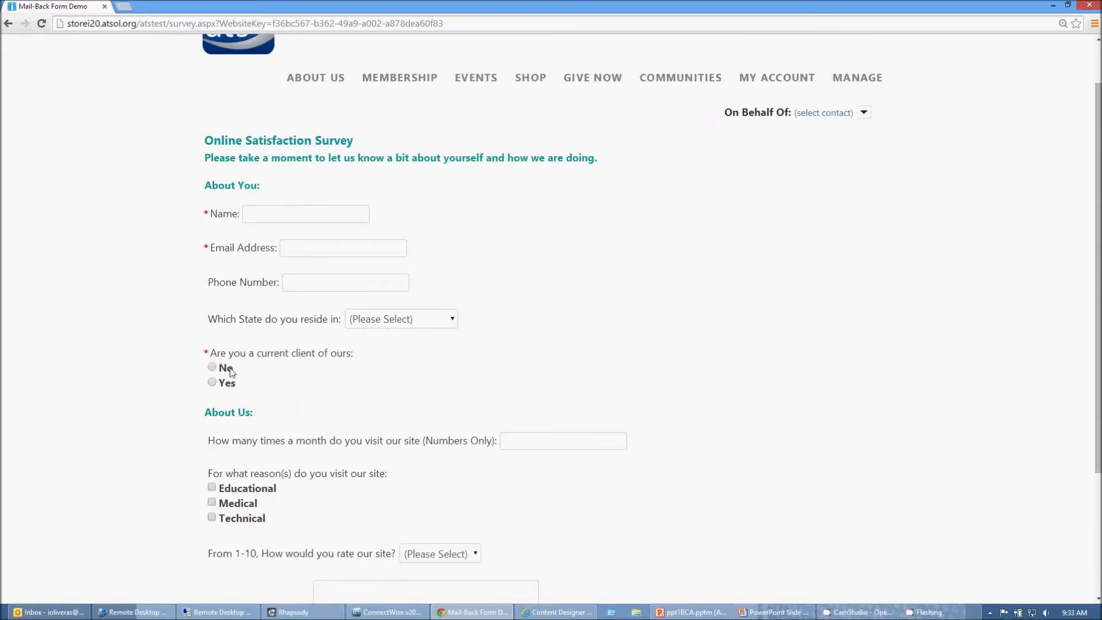
{"action": "scroll", "coordinate": [325, 413], "scroll_direction": "down", "scroll_amount": 1}
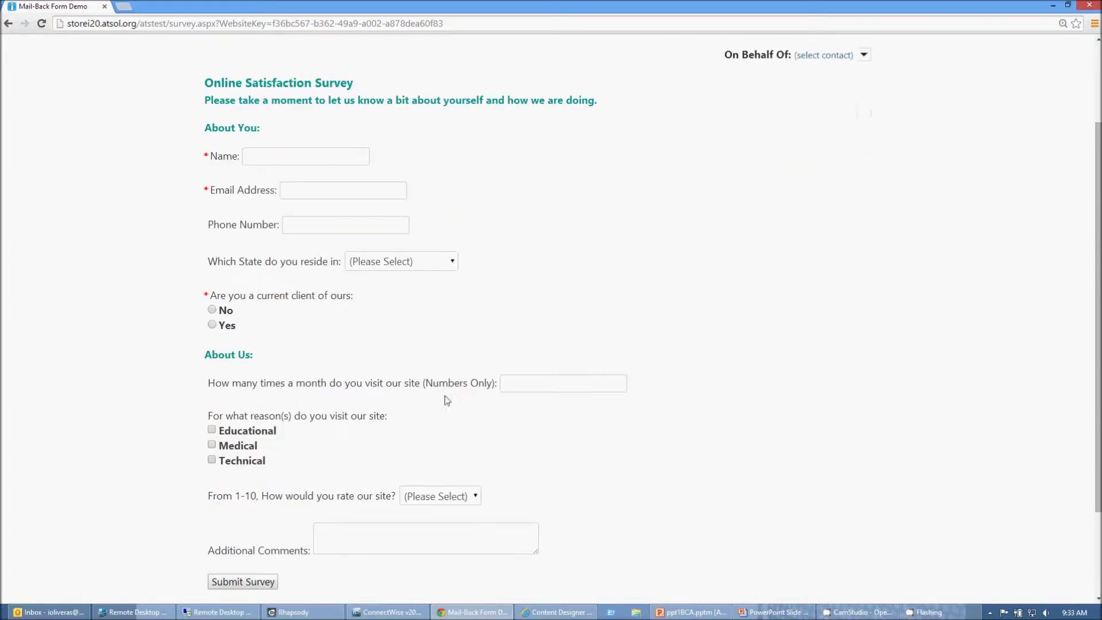
{"action": "scroll", "coordinate": [290, 427], "scroll_direction": "down", "scroll_amount": 2}
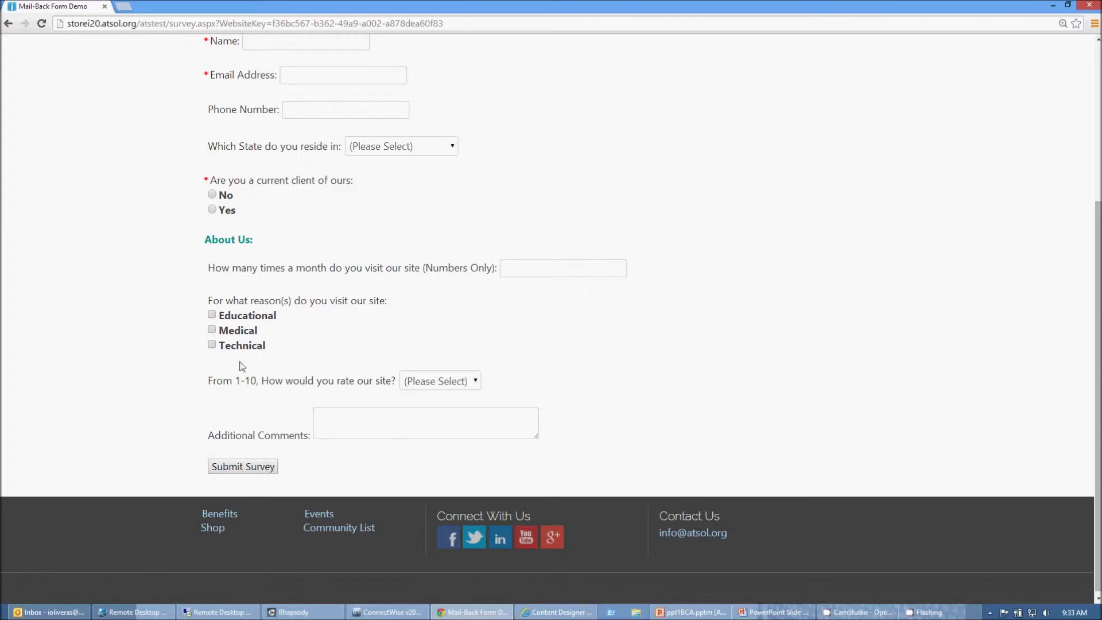
{"action": "scroll", "coordinate": [246, 347], "scroll_direction": "up", "scroll_amount": 3}
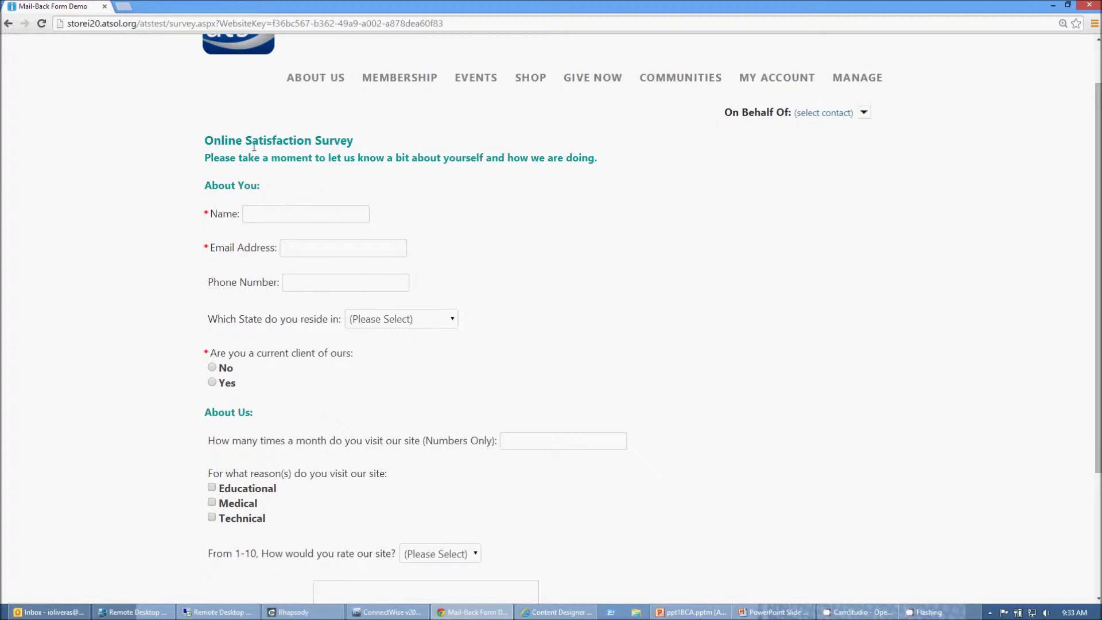
{"action": "scroll", "coordinate": [433, 298], "scroll_direction": "down", "scroll_amount": 2}
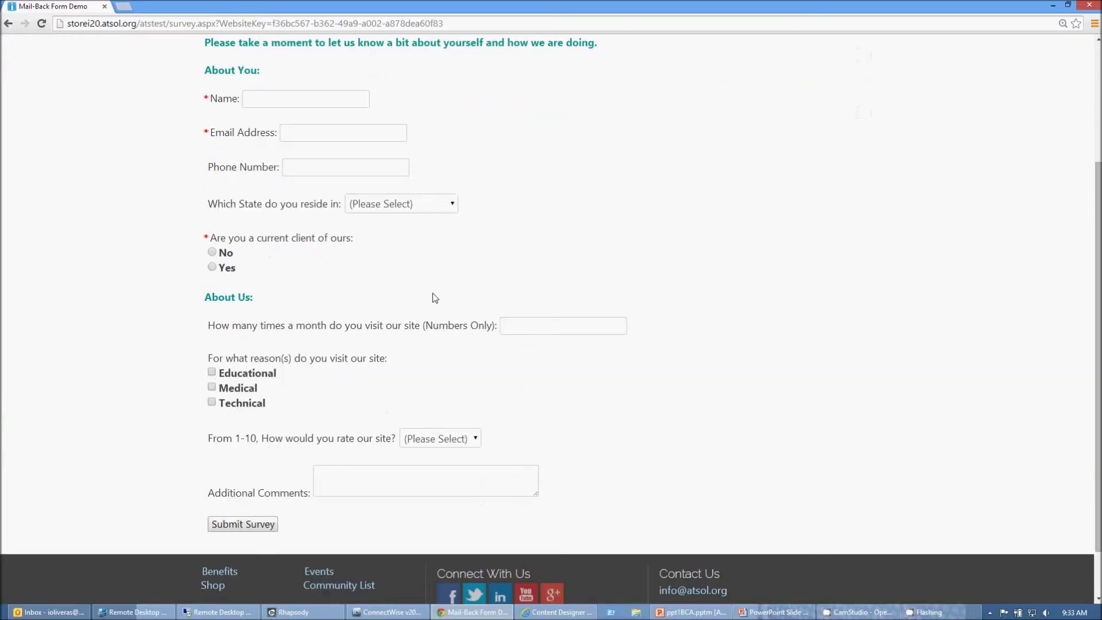
{"action": "scroll", "coordinate": [437, 298], "scroll_direction": "up", "scroll_amount": 3}
{"action": "mouse_move", "coordinate": [858, 136]}
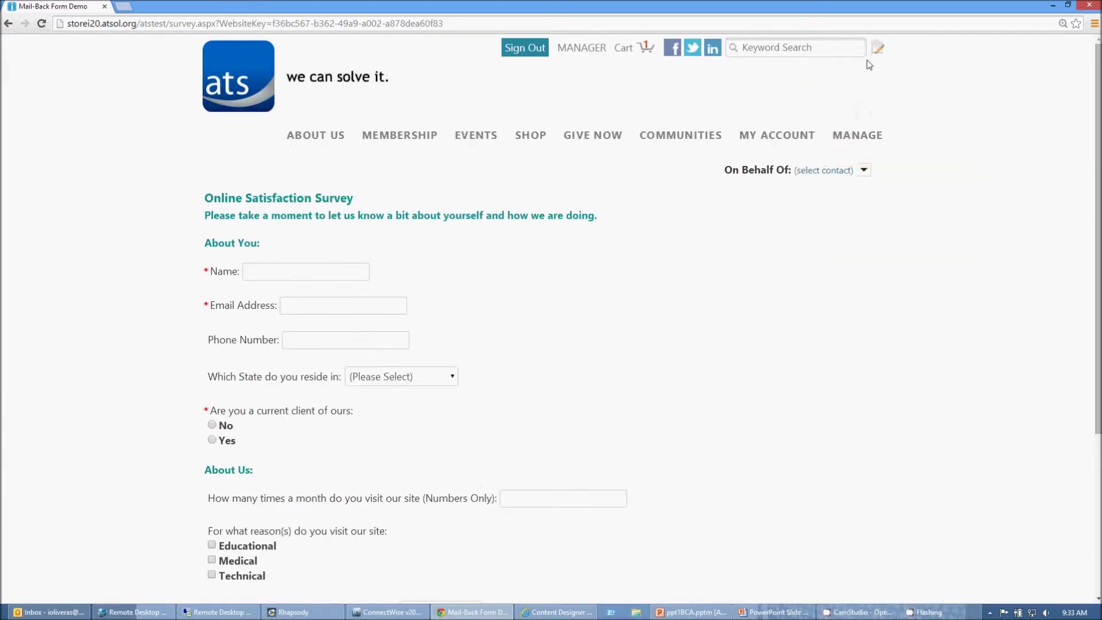
{"action": "left_click", "coordinate": [879, 49]}
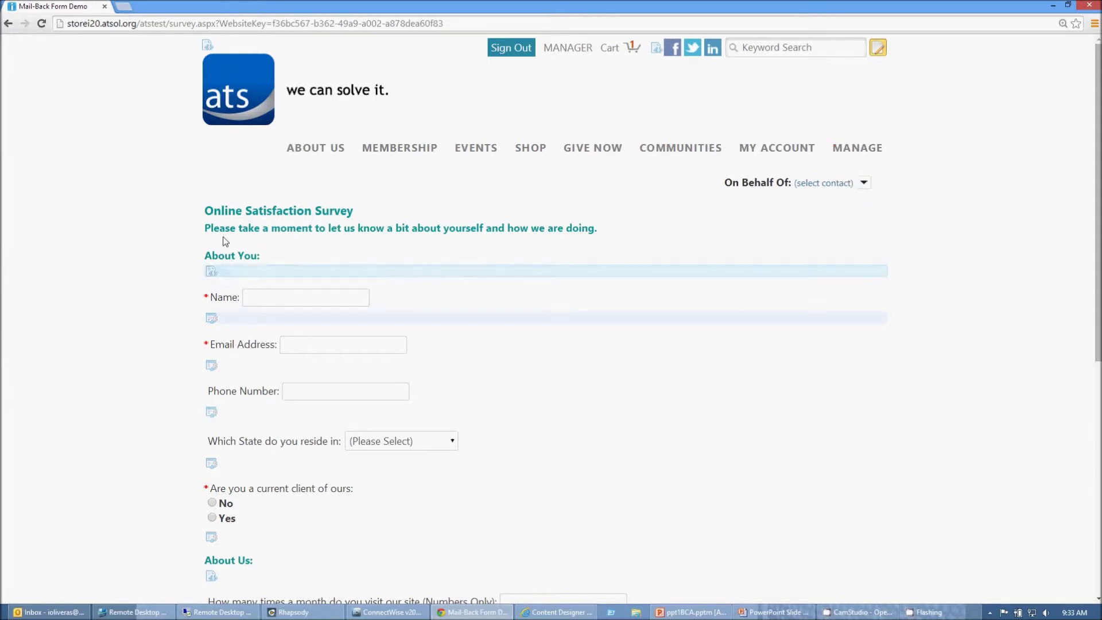
{"action": "left_click", "coordinate": [212, 272]}
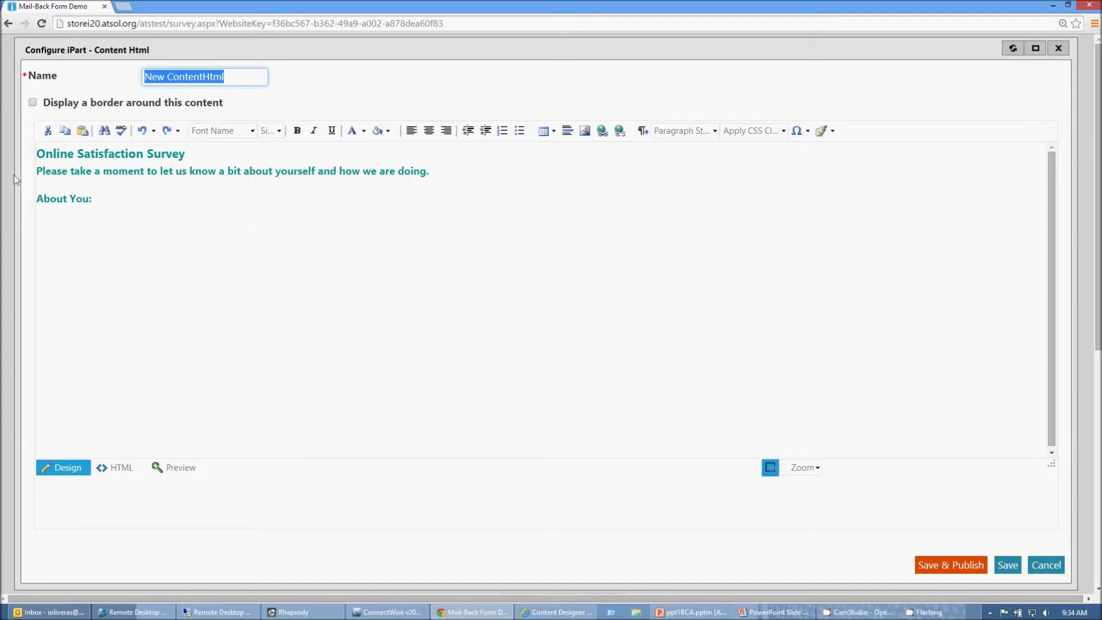
{"action": "left_click", "coordinate": [1045, 566]}
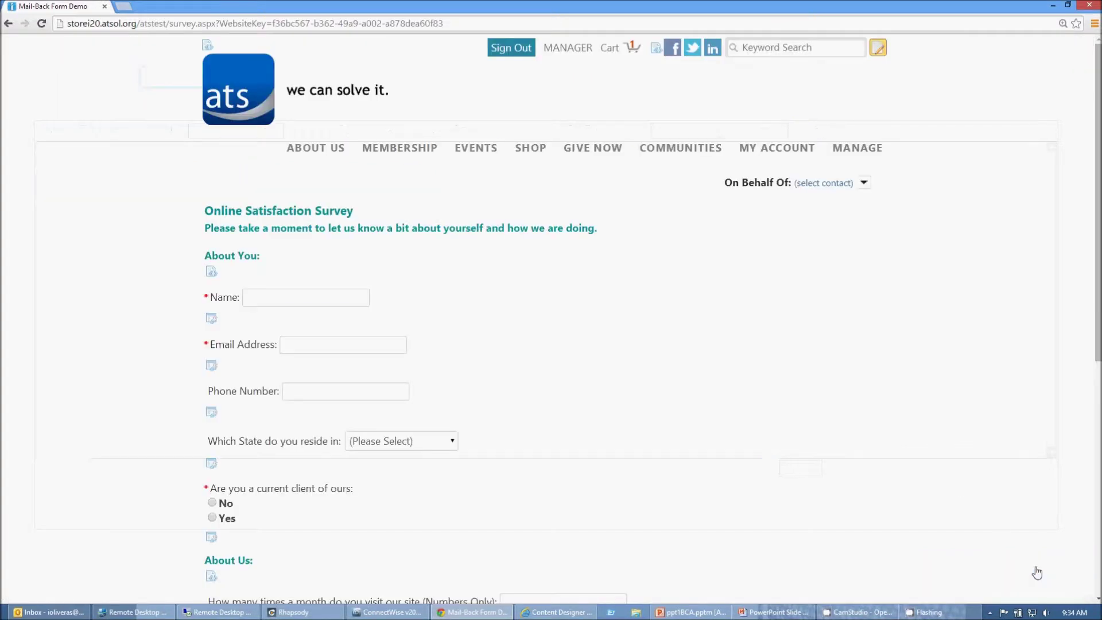
{"action": "left_click", "coordinate": [212, 321]}
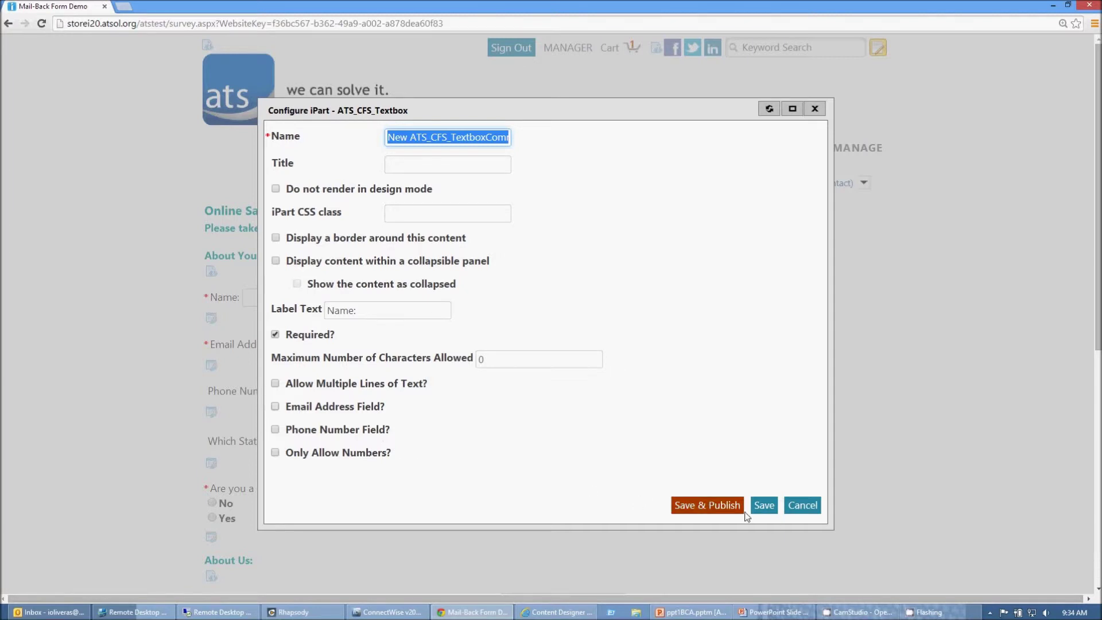
{"action": "left_click", "coordinate": [803, 506]}
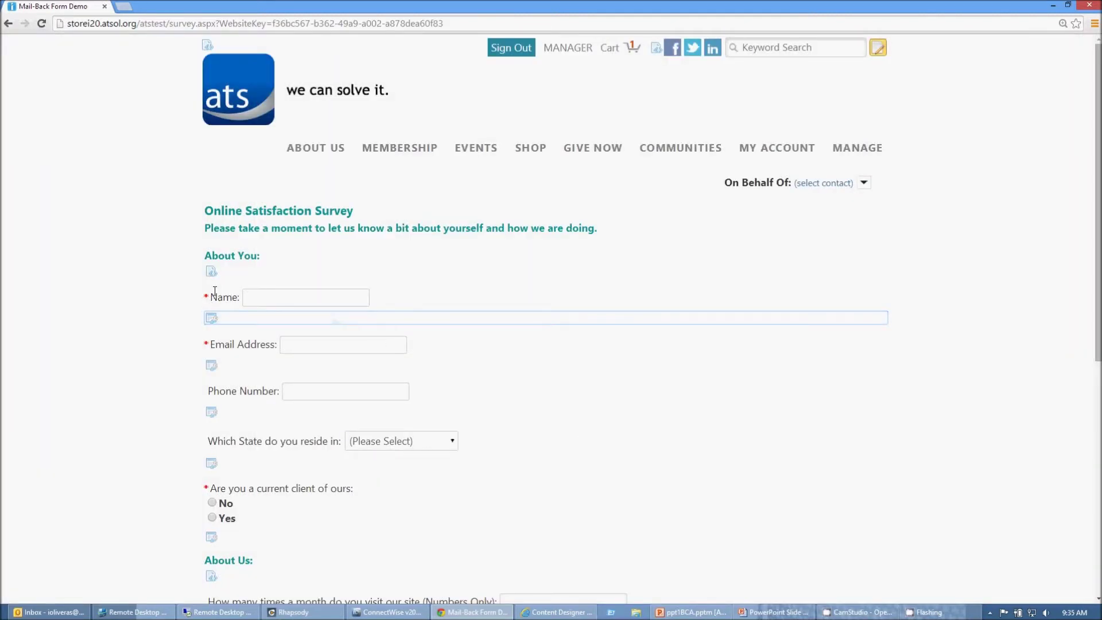
{"action": "scroll", "coordinate": [213, 293], "scroll_direction": "down", "scroll_amount": 1}
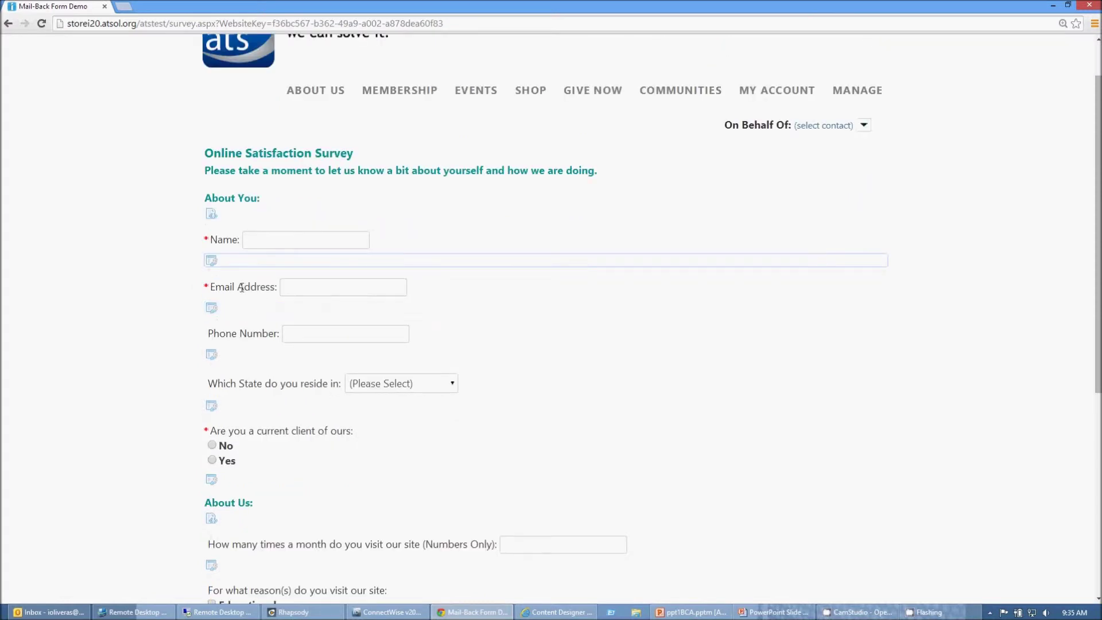
{"action": "scroll", "coordinate": [276, 291], "scroll_direction": "down", "scroll_amount": 1}
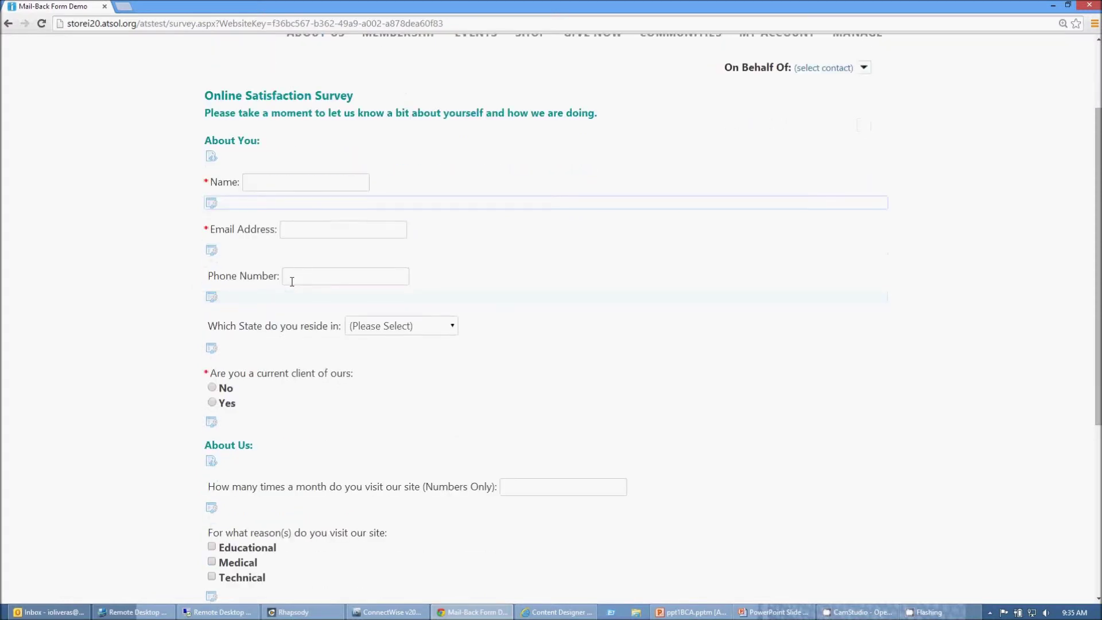
{"action": "scroll", "coordinate": [337, 333], "scroll_direction": "down", "scroll_amount": 5}
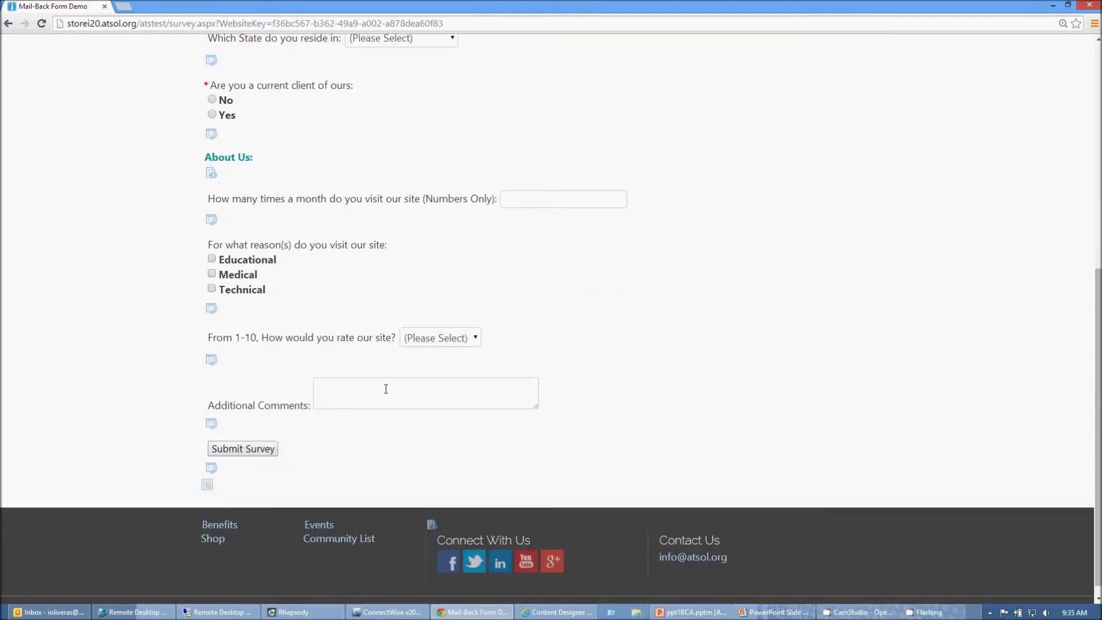
{"action": "scroll", "coordinate": [330, 362], "scroll_direction": "up", "scroll_amount": 4}
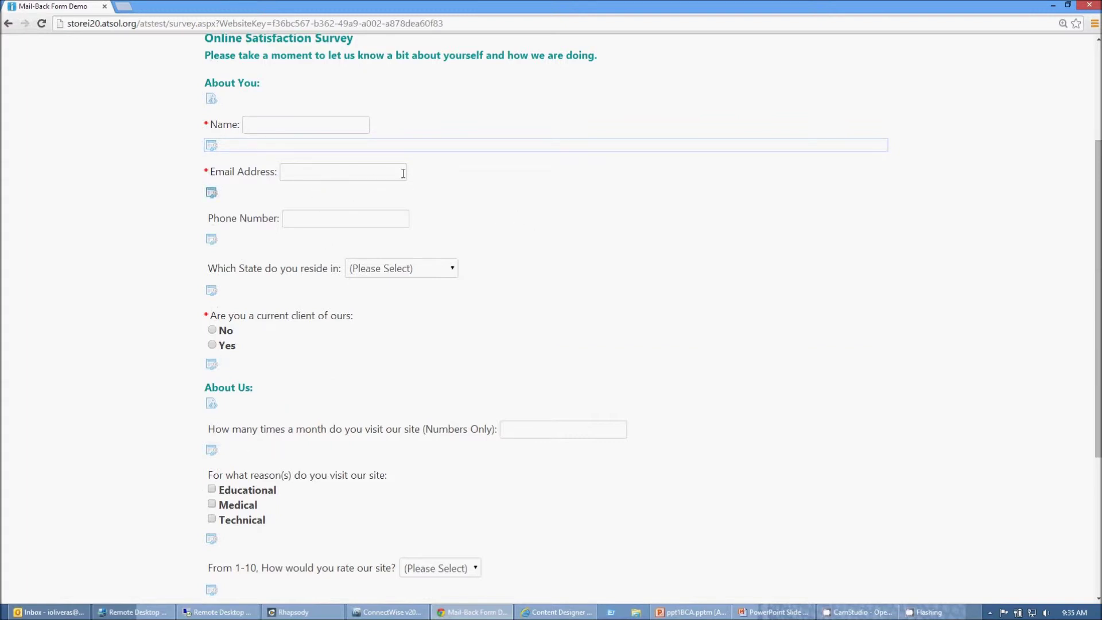
{"action": "left_click", "coordinate": [211, 290]}
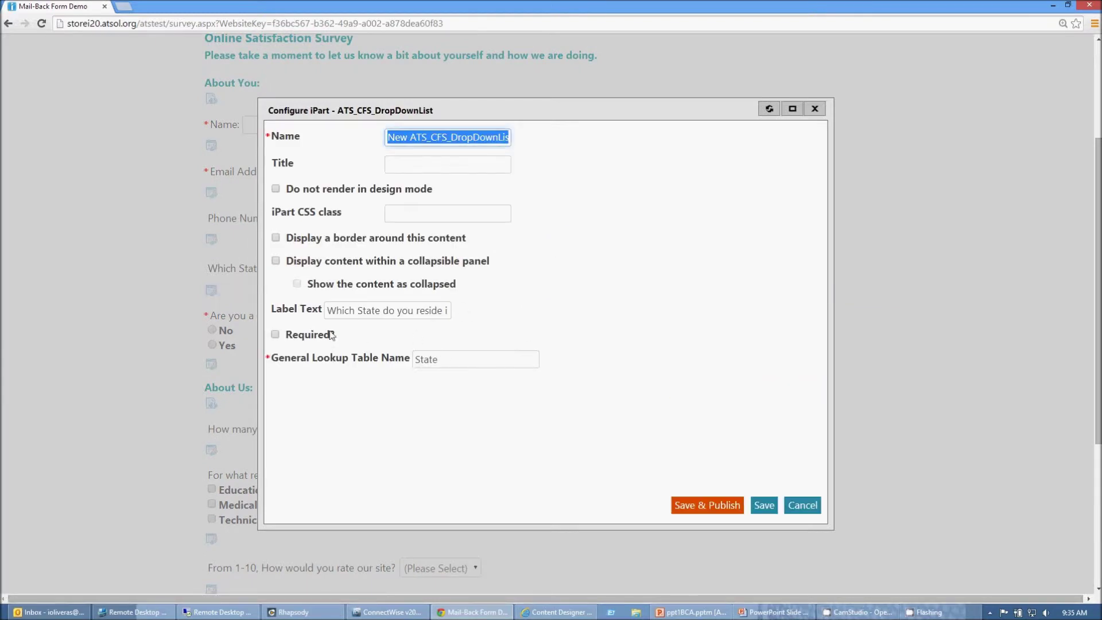
{"action": "left_click_drag", "start_coordinate": [329, 310], "coordinate": [482, 312]}
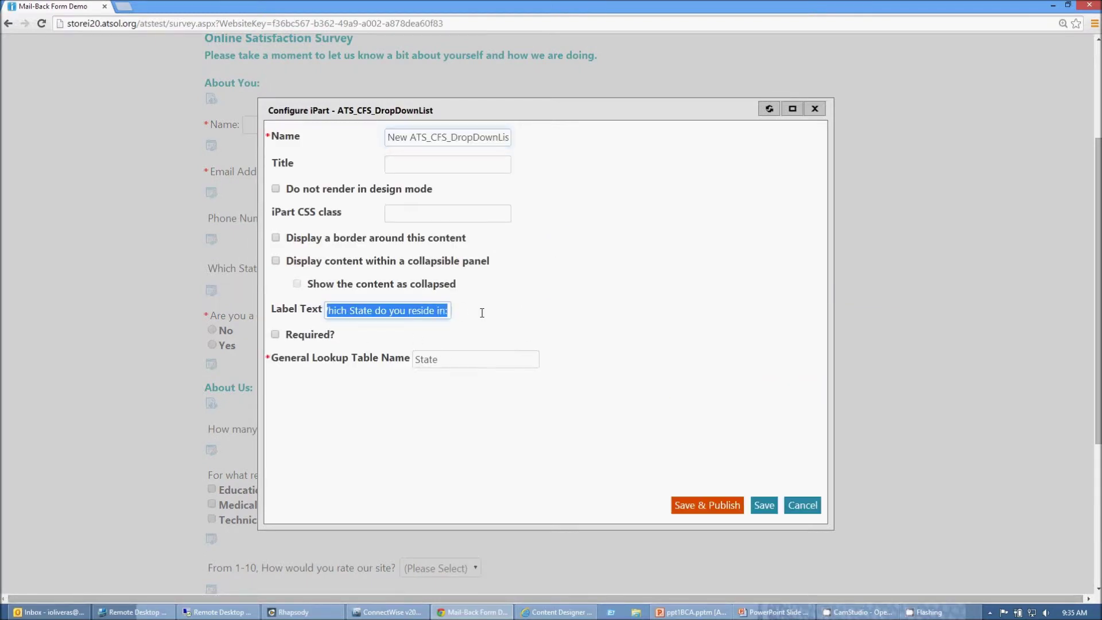
{"action": "left_click", "coordinate": [456, 322]}
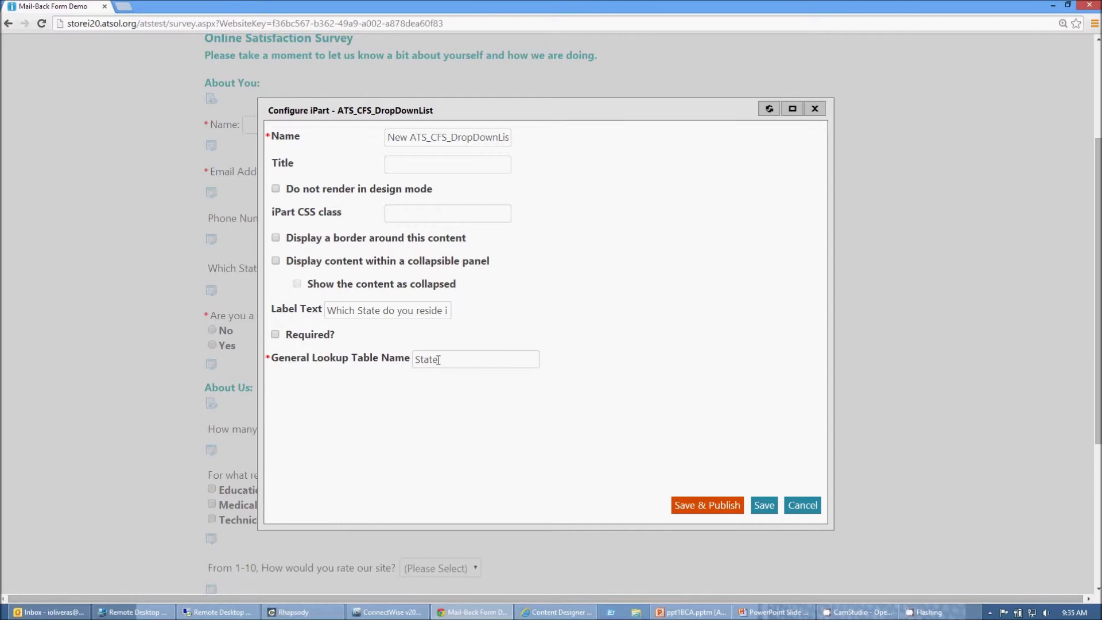
{"action": "left_click", "coordinate": [814, 108]}
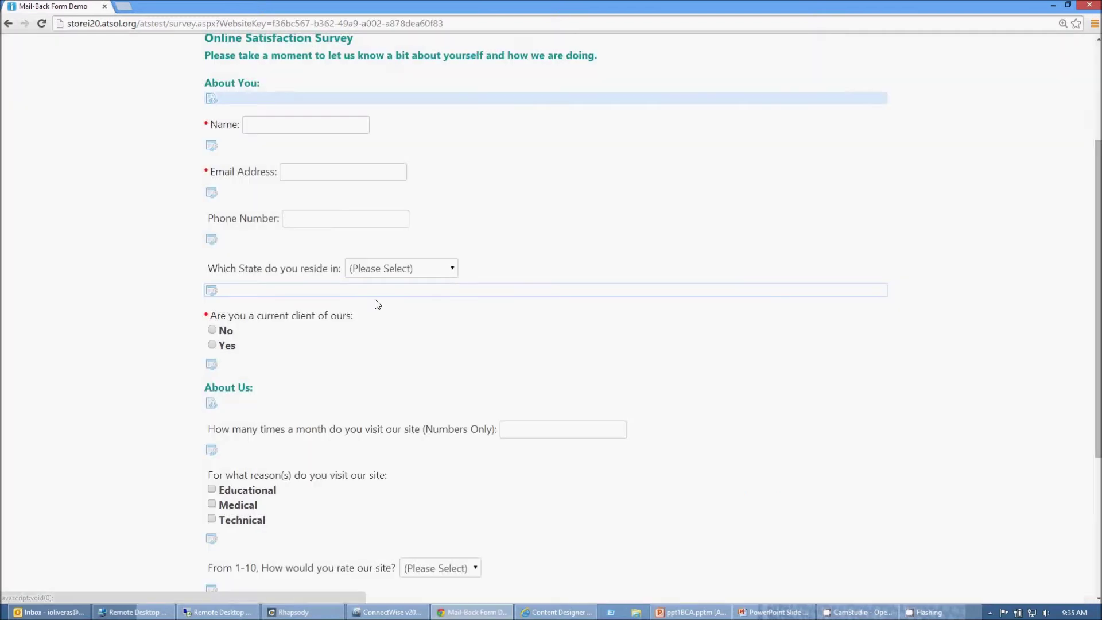
{"action": "left_click", "coordinate": [432, 273]}
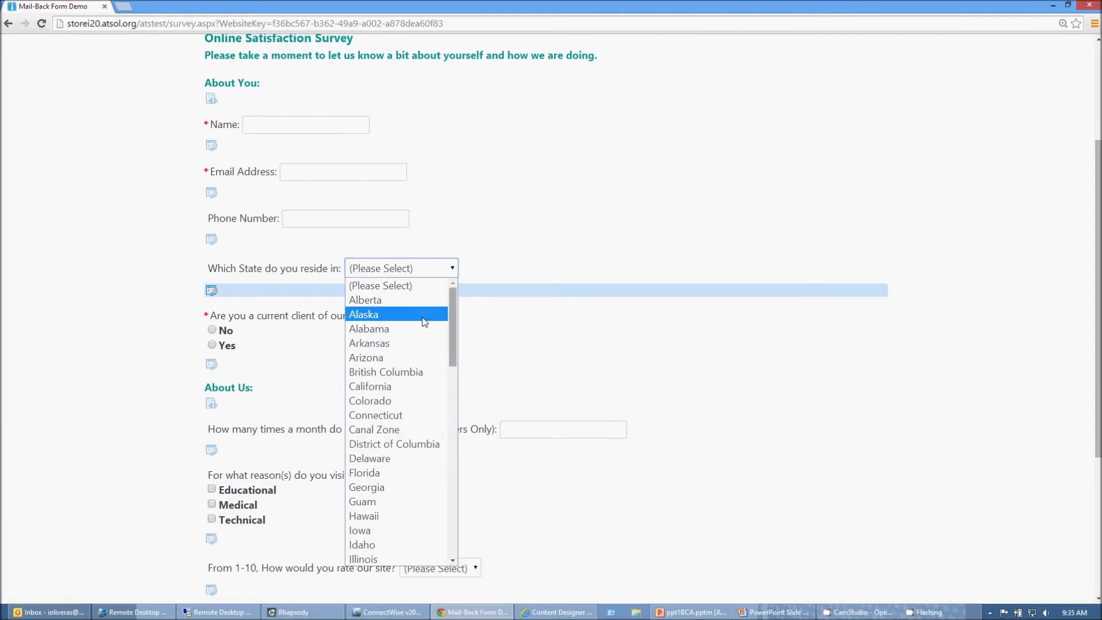
{"action": "left_click", "coordinate": [510, 356]}
{"action": "scroll", "coordinate": [500, 340], "scroll_direction": "down", "scroll_amount": 1}
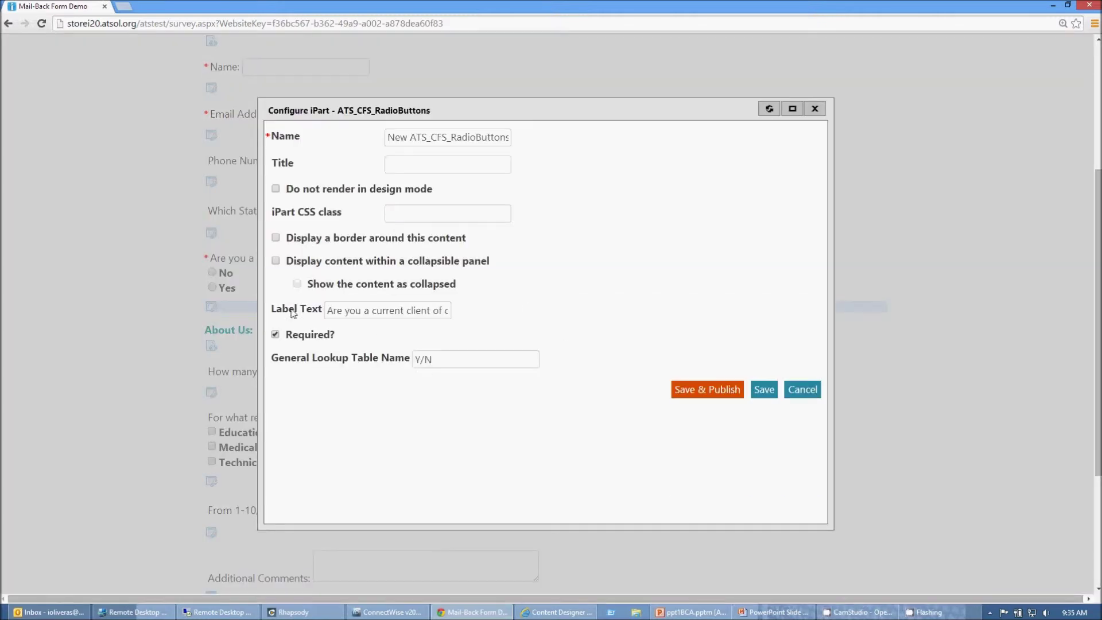
{"action": "left_click", "coordinate": [814, 515]}
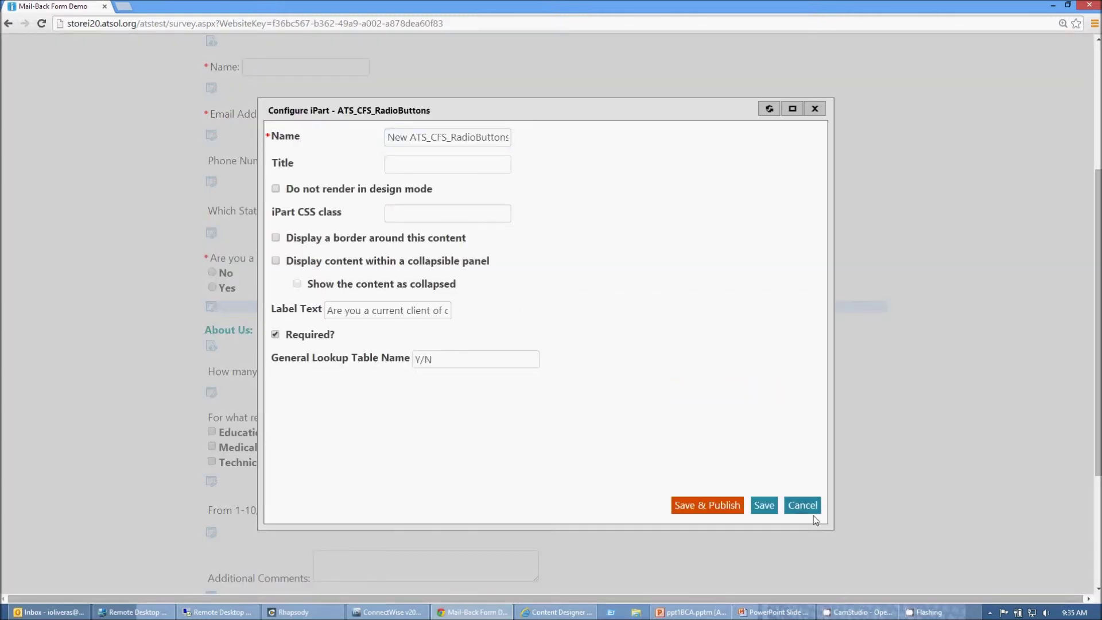
{"action": "scroll", "coordinate": [413, 448], "scroll_direction": "down", "scroll_amount": 1}
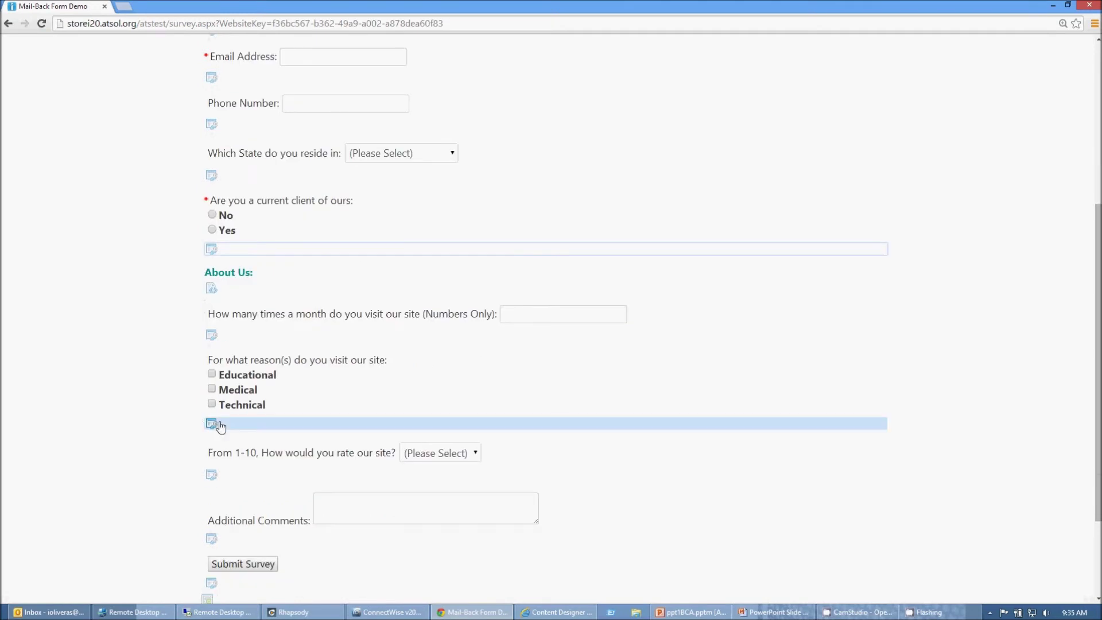
{"action": "left_click", "coordinate": [220, 424]}
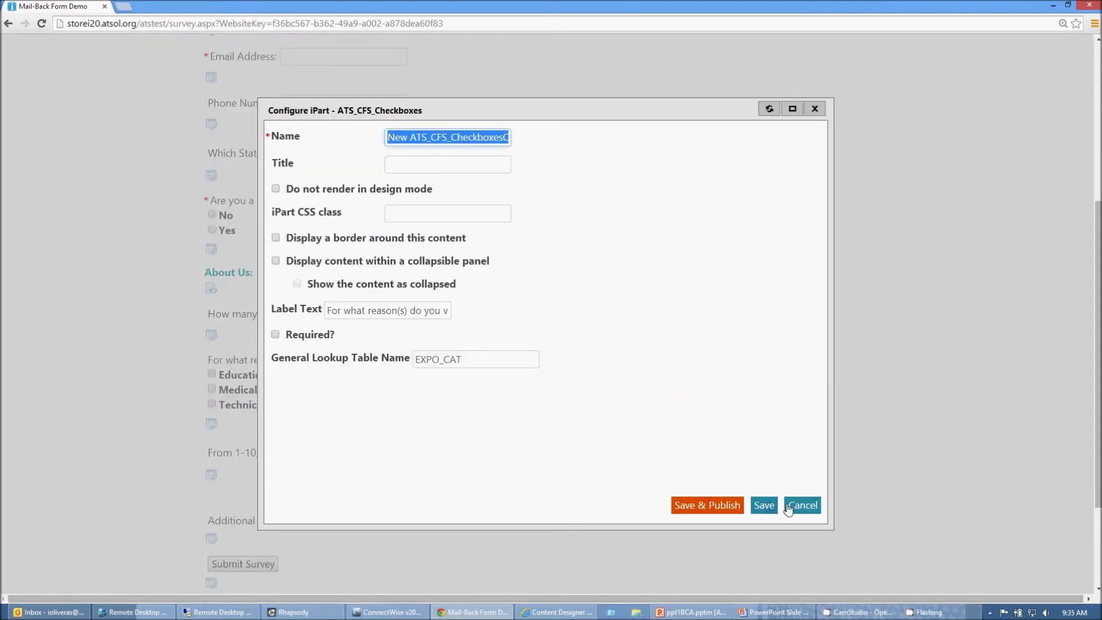
{"action": "left_click", "coordinate": [788, 509]}
{"action": "scroll", "coordinate": [517, 379], "scroll_direction": "down", "scroll_amount": 2}
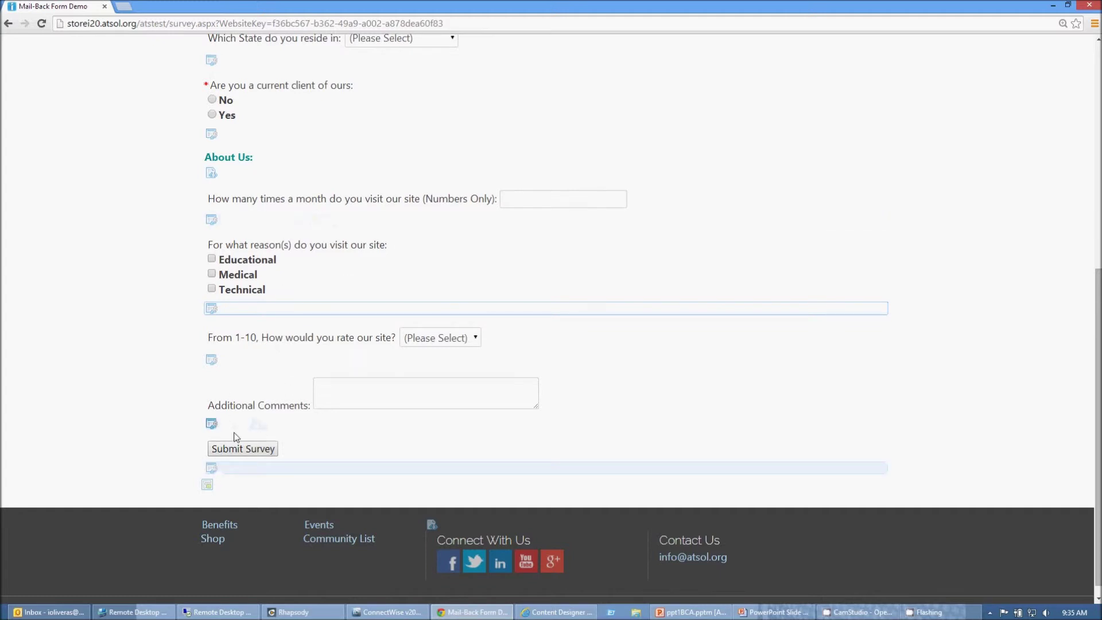
{"action": "left_click", "coordinate": [212, 469]}
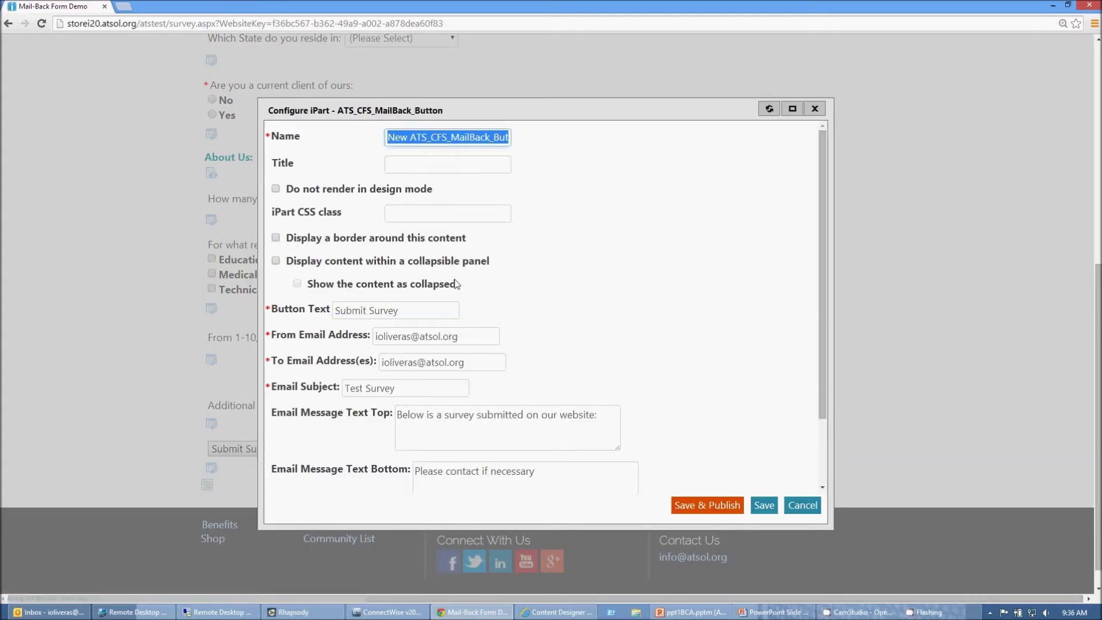
{"action": "left_click", "coordinate": [343, 307]}
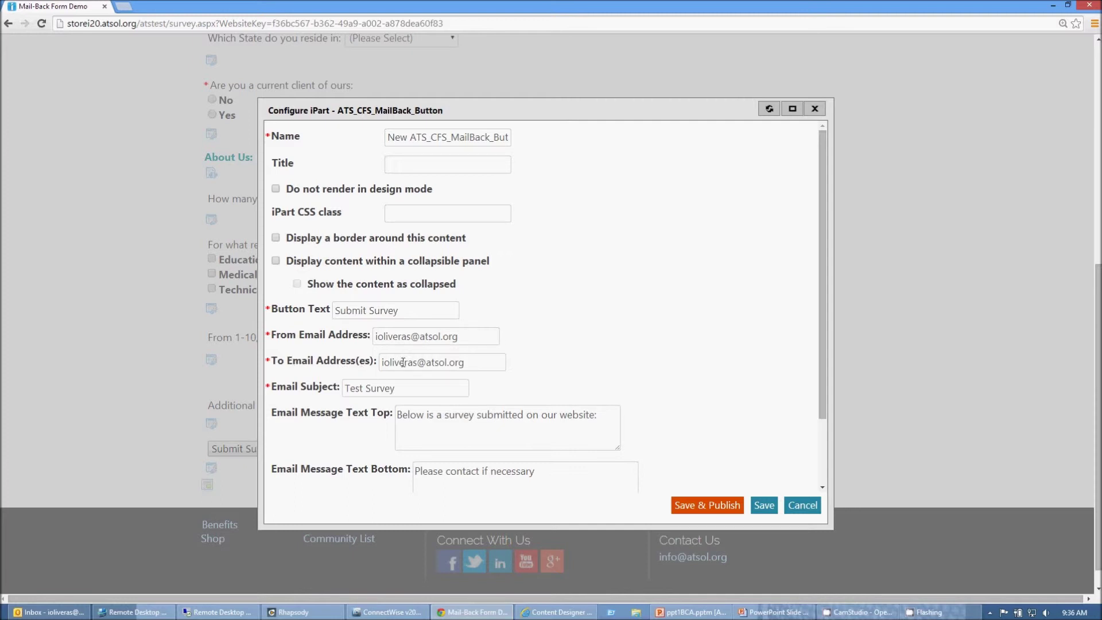
{"action": "left_click", "coordinate": [476, 363]}
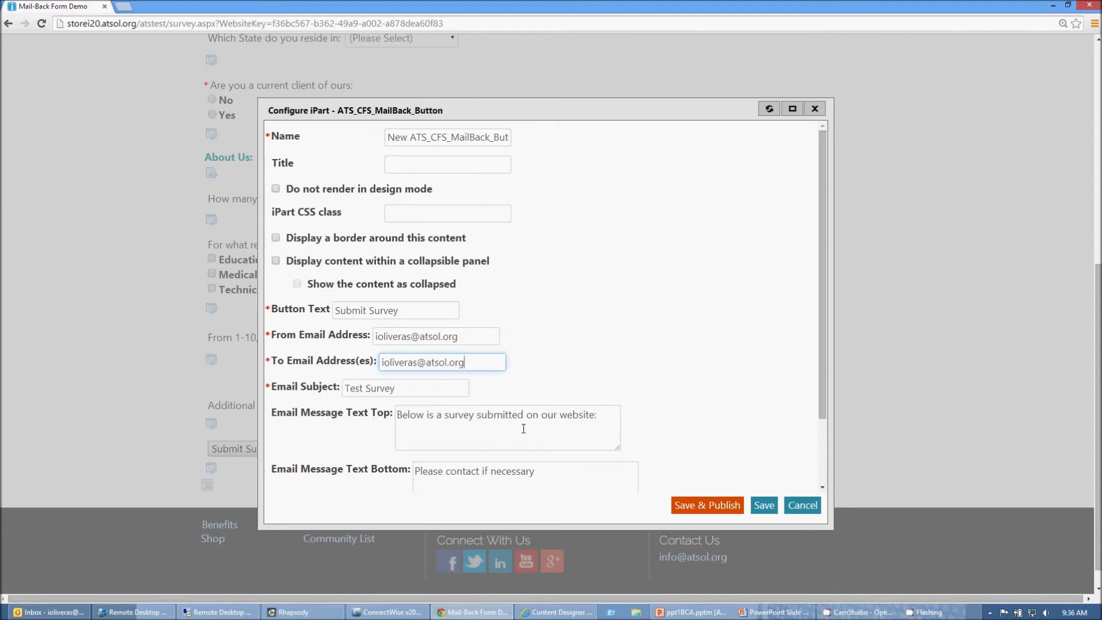
{"action": "left_click_drag", "start_coordinate": [825, 384], "coordinate": [831, 481]}
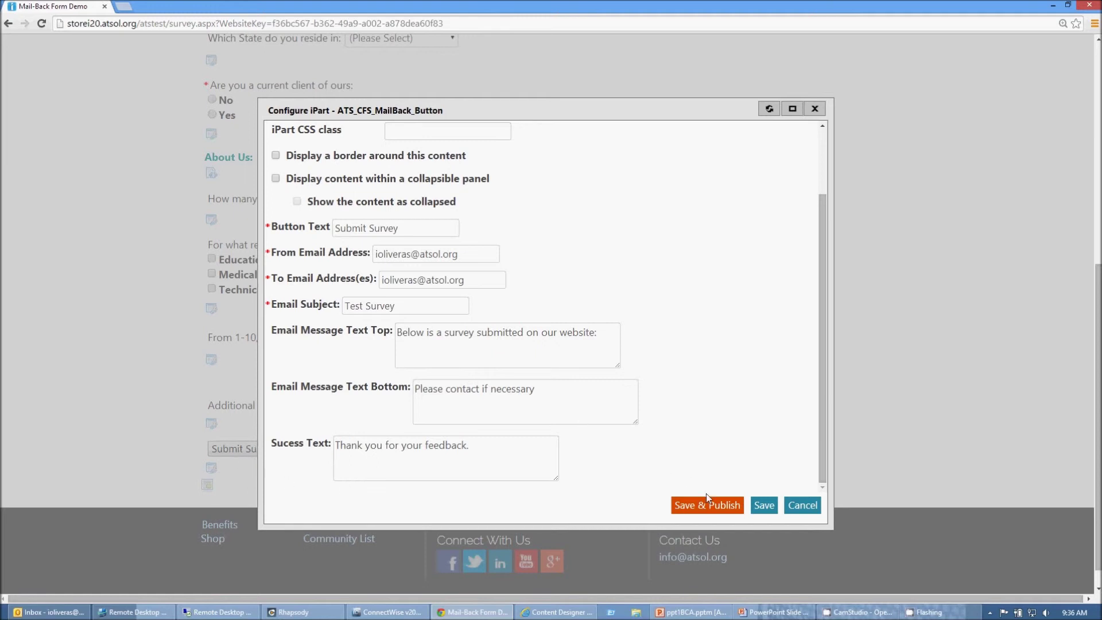
{"action": "left_click", "coordinate": [803, 505]}
{"action": "scroll", "coordinate": [526, 429], "scroll_direction": "up", "scroll_amount": 7}
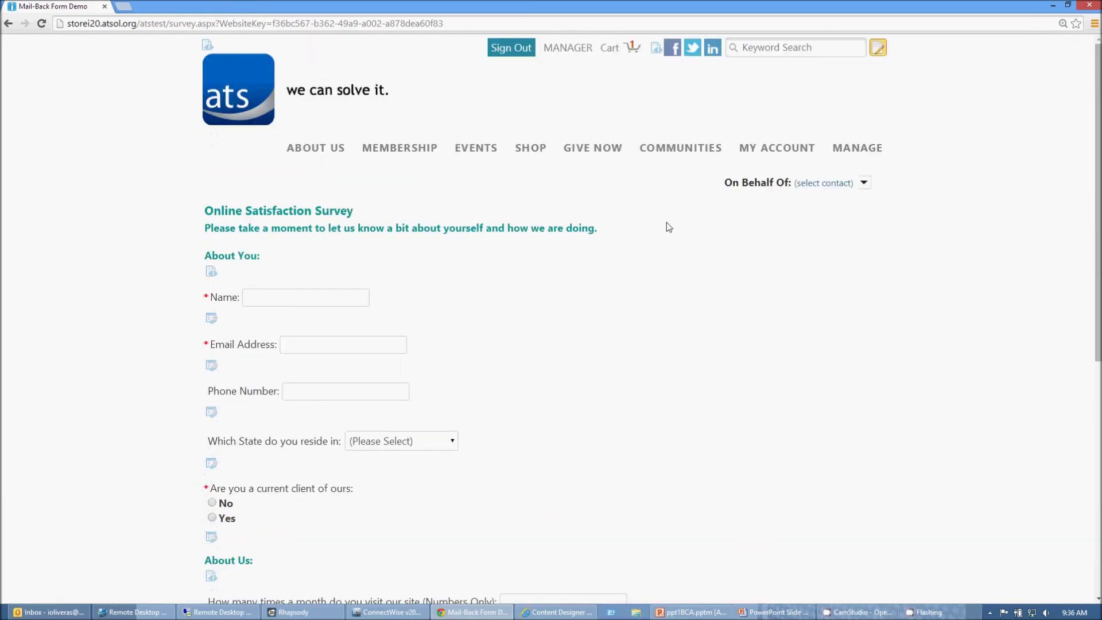
- Leave edit mode and autofill the test name, e-mail and Colorado from the saved entry
{"action": "left_click", "coordinate": [886, 52]}
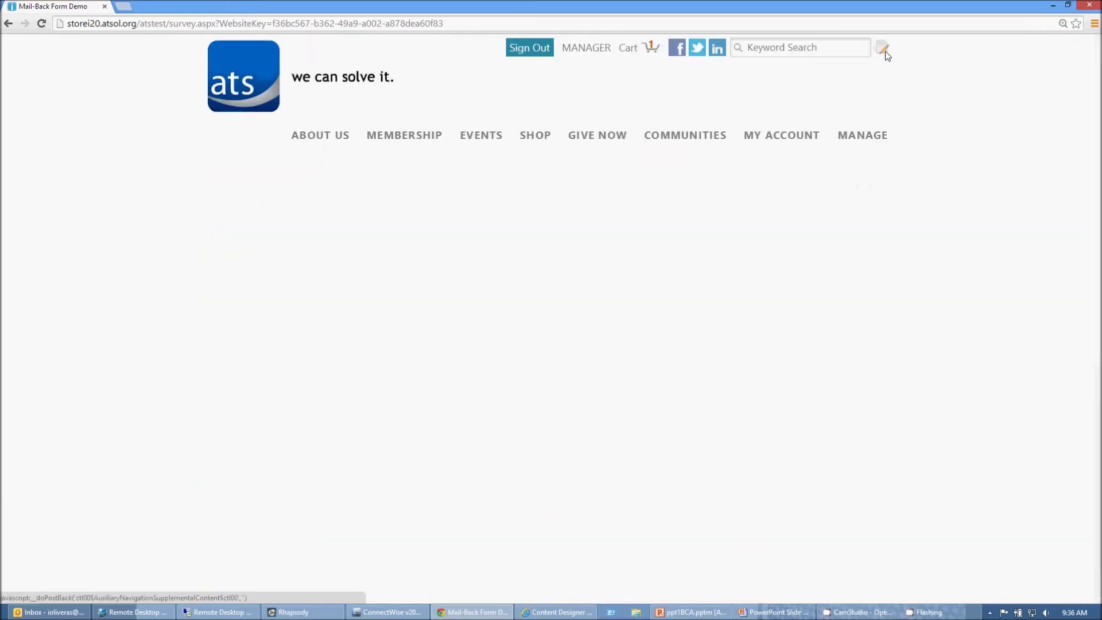
{"action": "scroll", "coordinate": [439, 249], "scroll_direction": "down", "scroll_amount": 1}
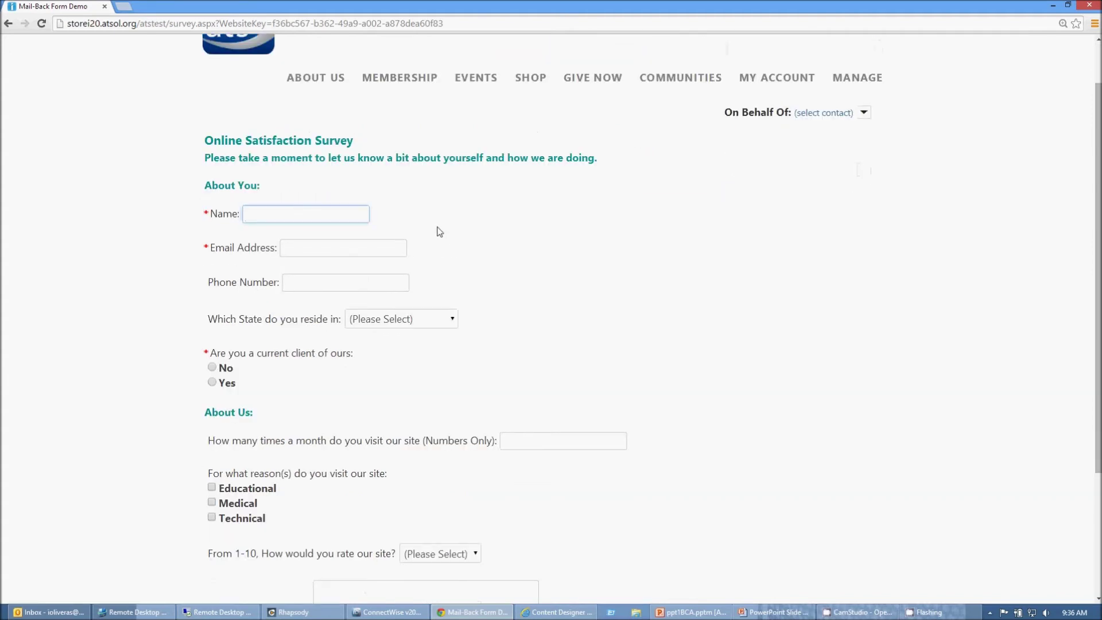
{"action": "key", "text": "Down"}
{"action": "type", "text": "t"}
{"action": "key", "text": "Down"}
{"action": "key", "text": "Return"}
{"action": "key", "text": "Tab"}
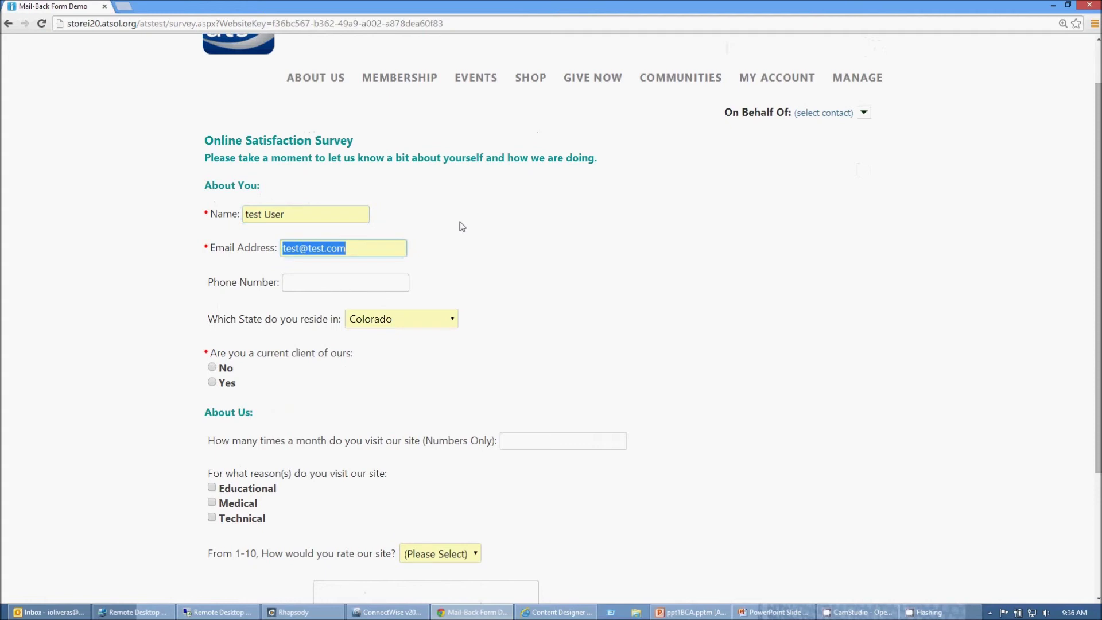
{"action": "left_click", "coordinate": [466, 219]}
- Answer Yes to being a current client
{"action": "scroll", "coordinate": [377, 266], "scroll_direction": "down", "scroll_amount": 1}
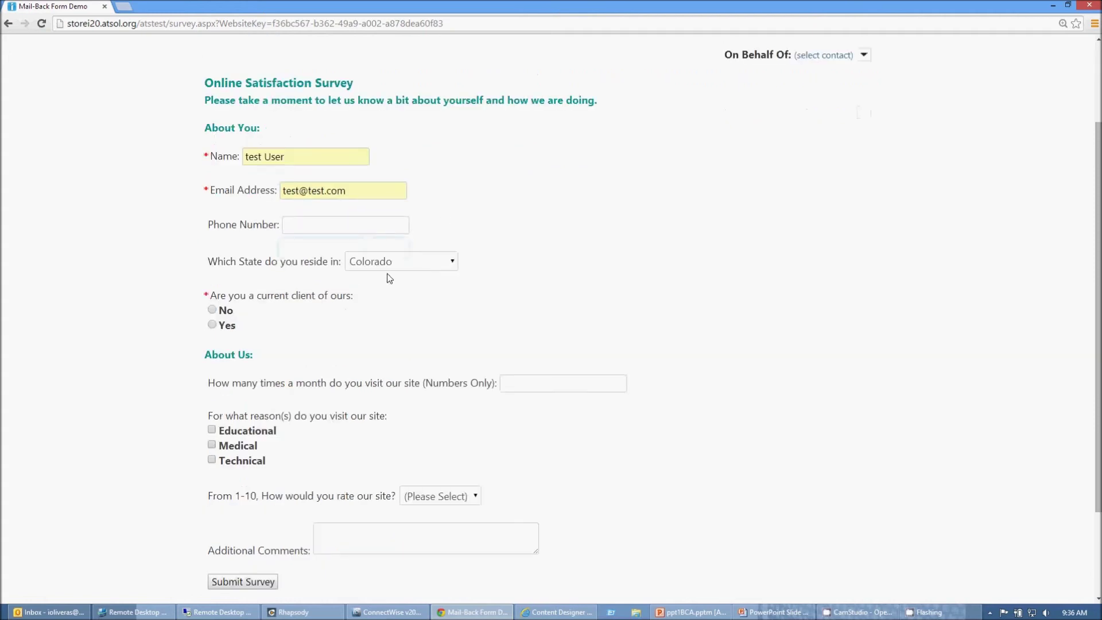
{"action": "scroll", "coordinate": [390, 278], "scroll_direction": "down", "scroll_amount": 1}
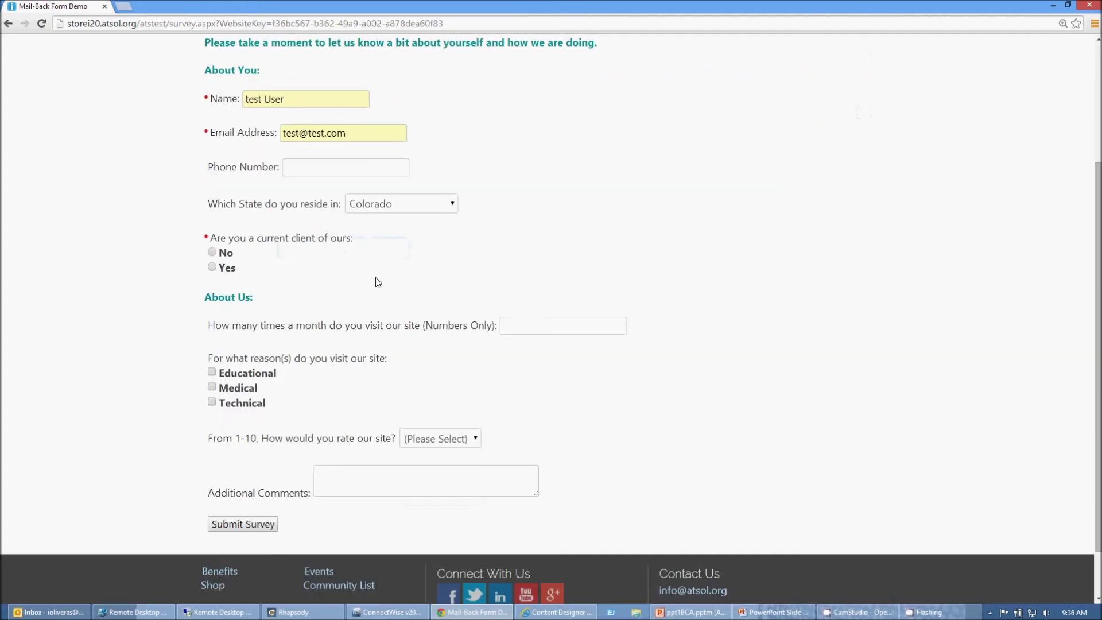
{"action": "left_click", "coordinate": [209, 268]}
- Submit the survey, check for 'Thank you for your feedback', then open the new survey email
{"action": "left_click", "coordinate": [249, 527]}
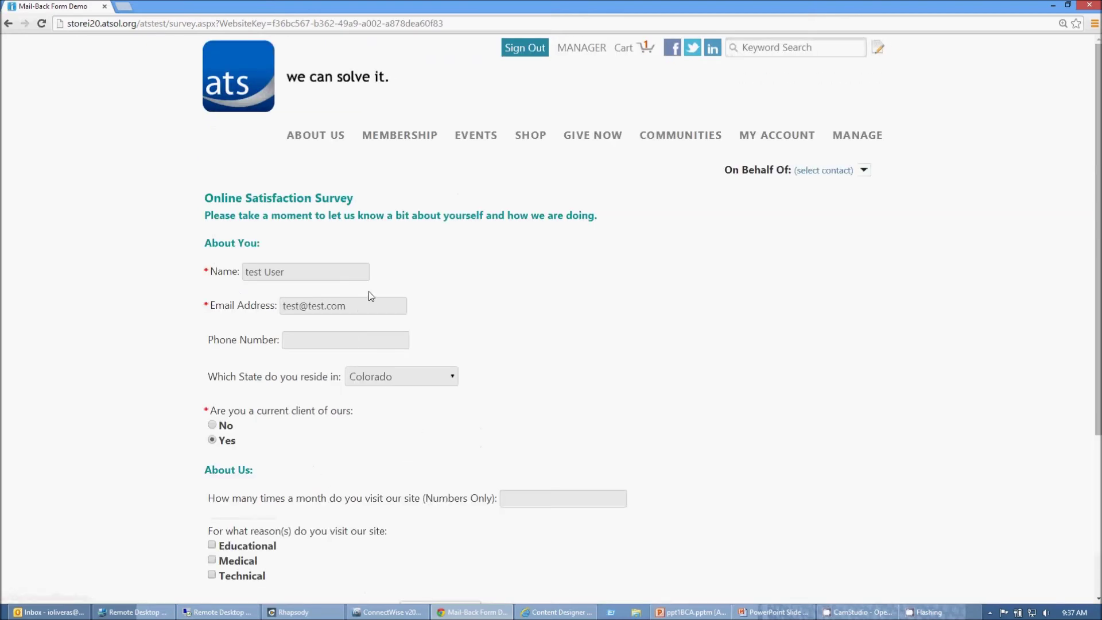
{"action": "scroll", "coordinate": [376, 310], "scroll_direction": "down", "scroll_amount": 4}
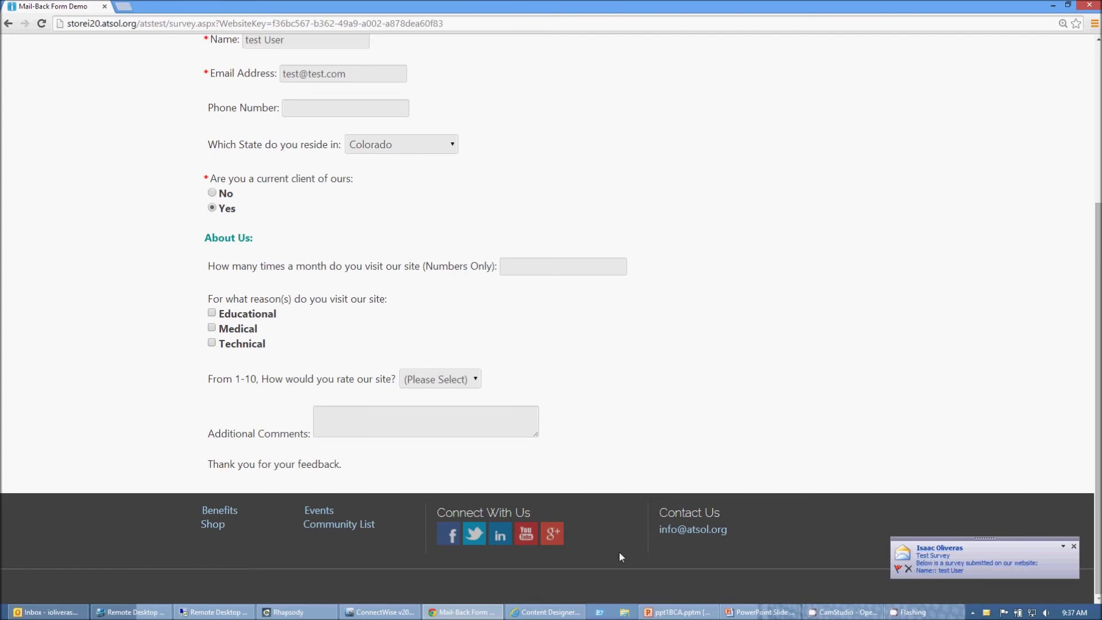
{"action": "left_click", "coordinate": [1049, 576]}
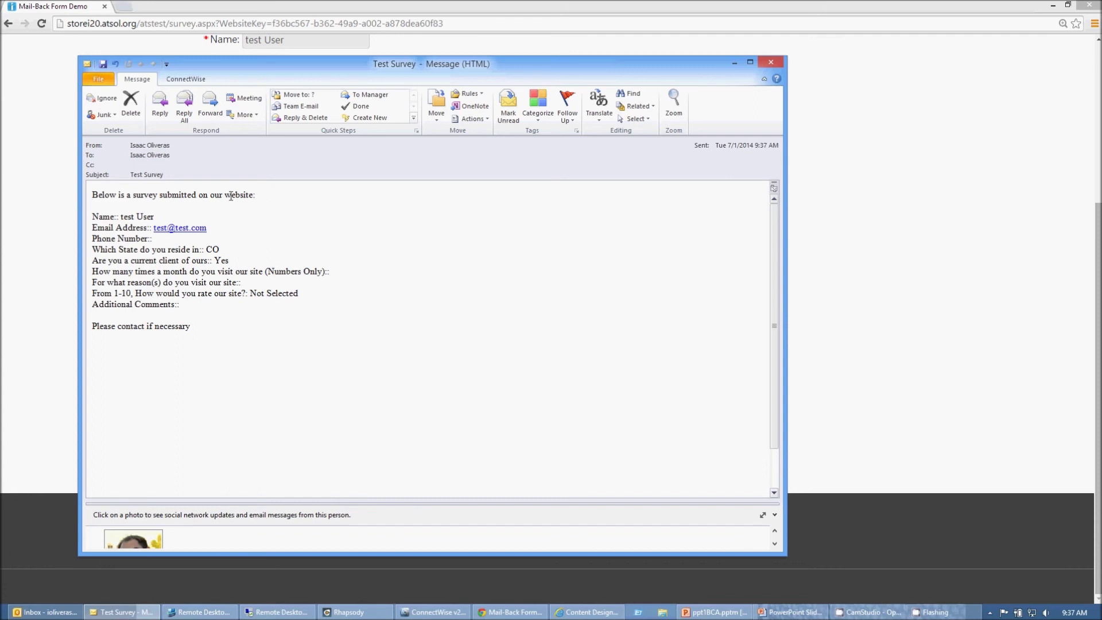
- Highlight the Test Survey email's opening line and its closing line 'Please contact if necessary'
{"action": "left_click_drag", "start_coordinate": [92, 195], "coordinate": [272, 202]}
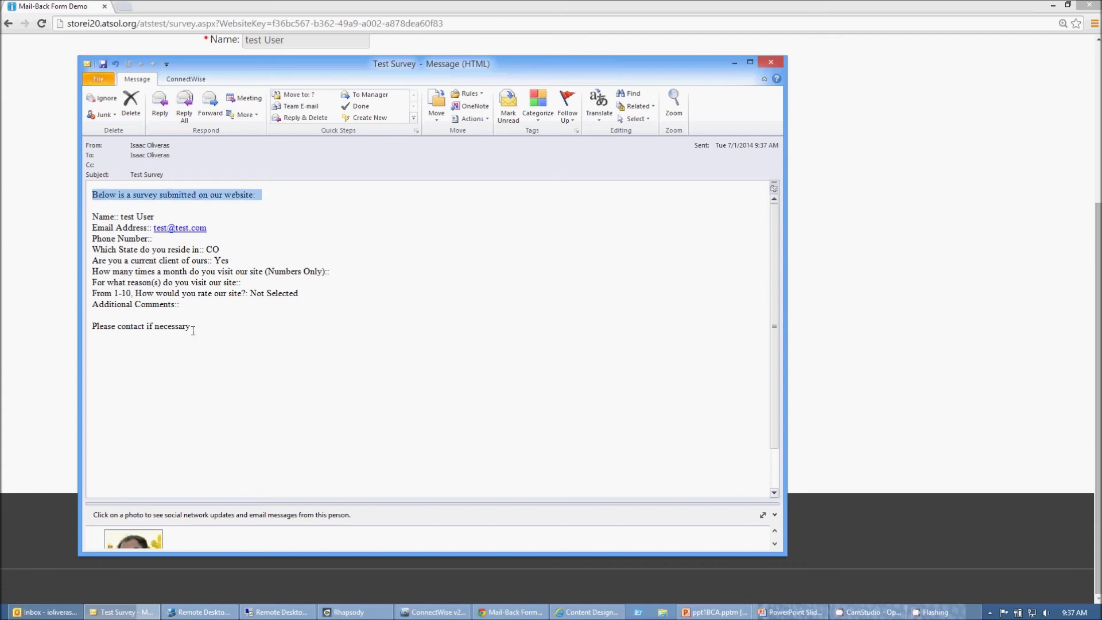
{"action": "left_click_drag", "start_coordinate": [193, 331], "coordinate": [68, 327]}
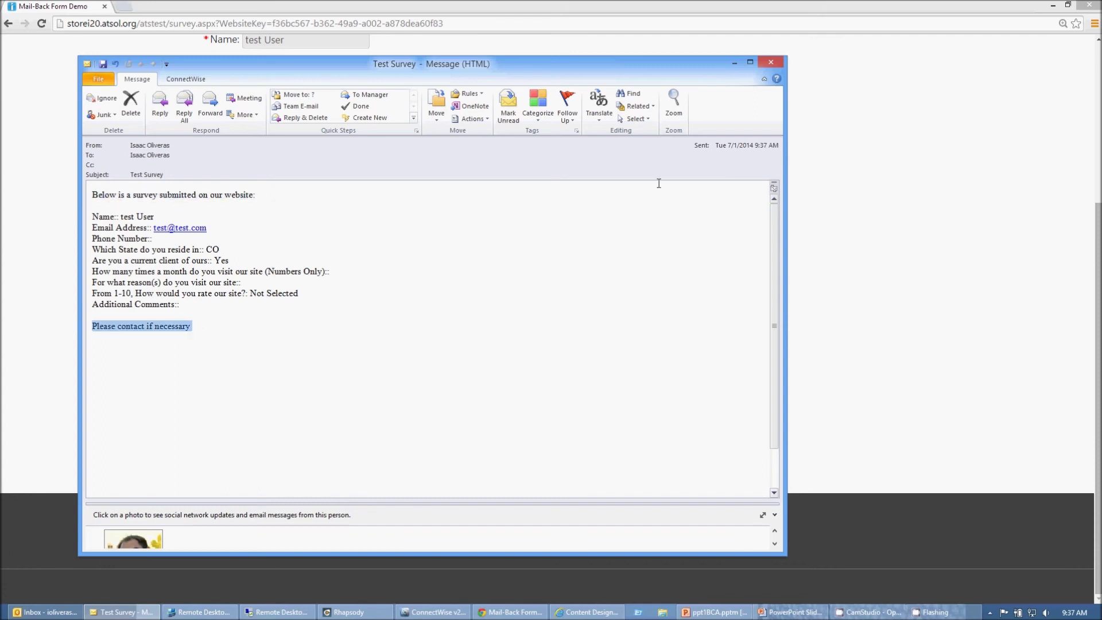
- Close the Test Survey message window to return to the filled survey page
{"action": "left_click", "coordinate": [767, 65]}
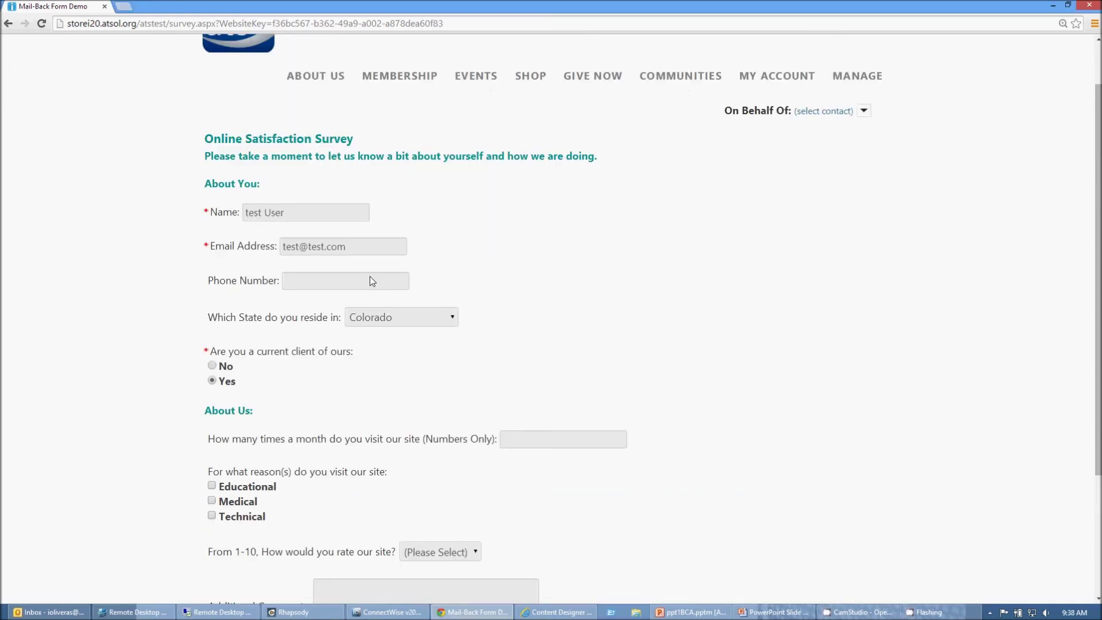